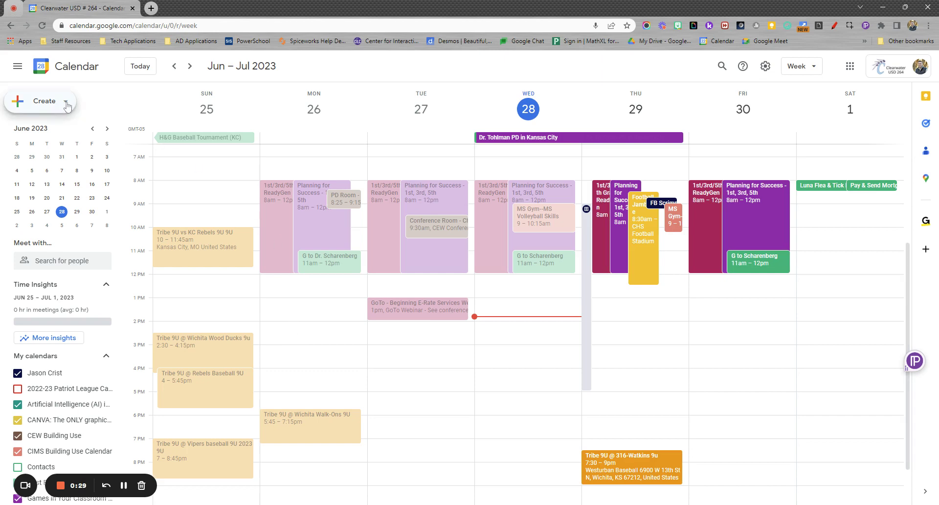
Step: Open the Create menu listing Event, Focus time, Out of office, Task and Appointment schedule
{"action": "left_click", "coordinate": [67, 105]}
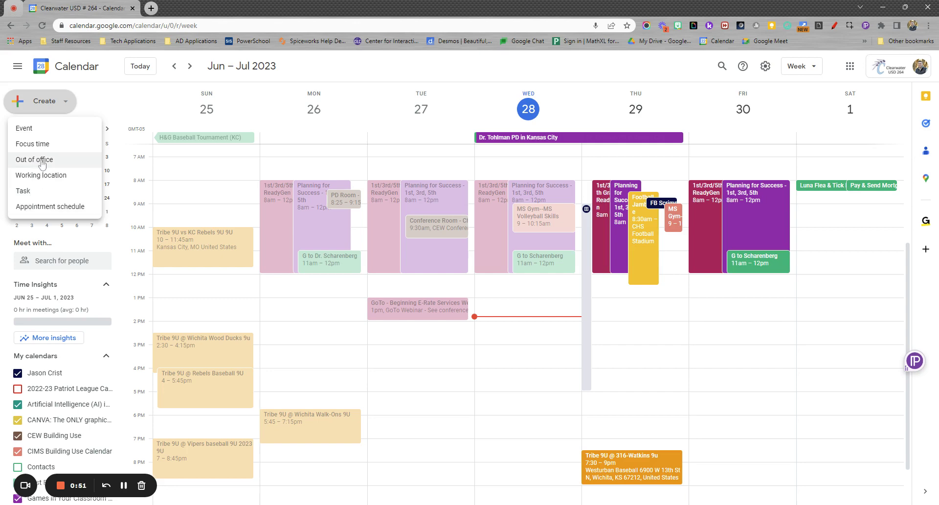
Step: Choose Event to get a quick-create card for Thursday, June 29, 2:00–3:00pm
{"action": "left_click", "coordinate": [34, 132]}
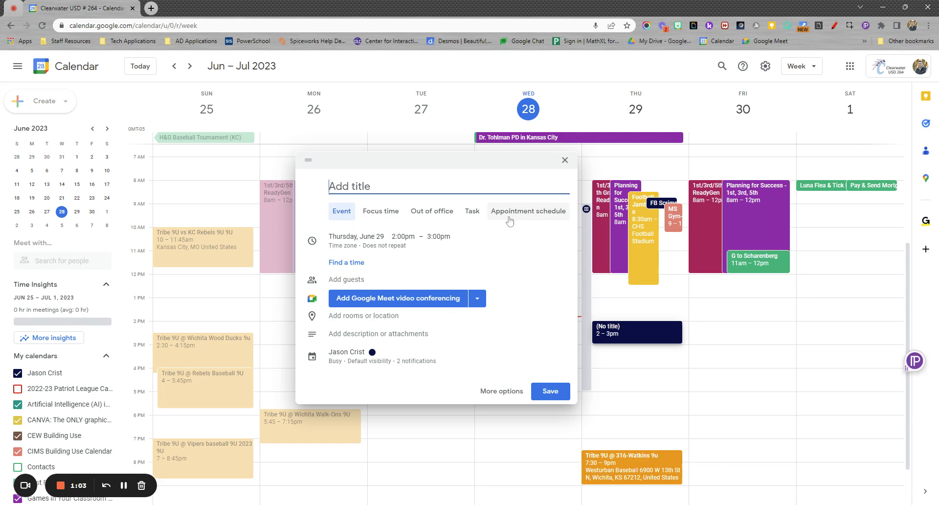
Step: Expand to the full event page and check the 2:00pm–3:00pm times, leaving them unchanged
{"action": "left_click", "coordinate": [501, 391]}
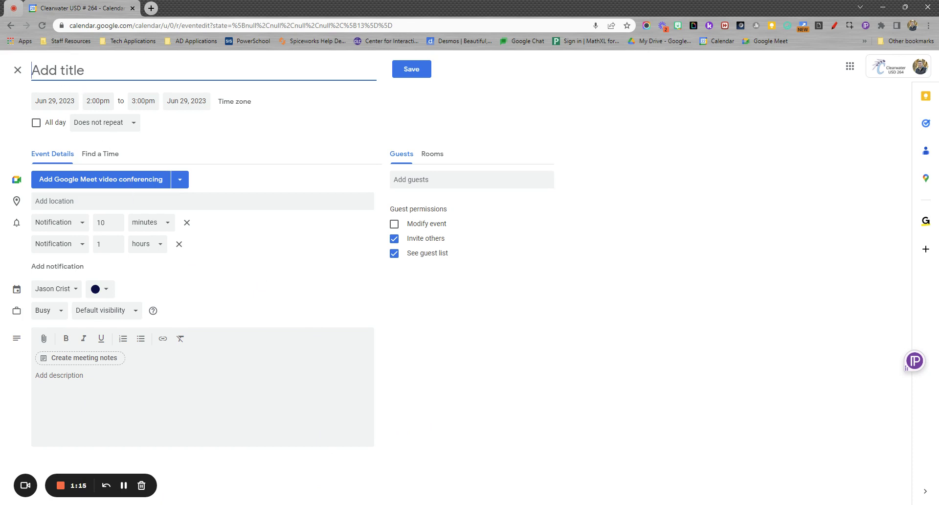
{"action": "left_click", "coordinate": [97, 101]}
{"action": "key", "text": "Tab"}
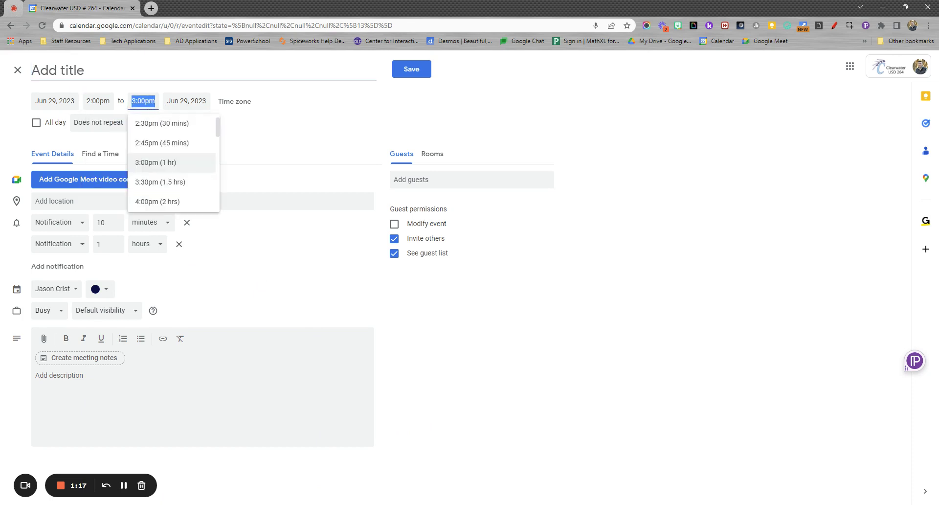
{"action": "left_click", "coordinate": [286, 126]}
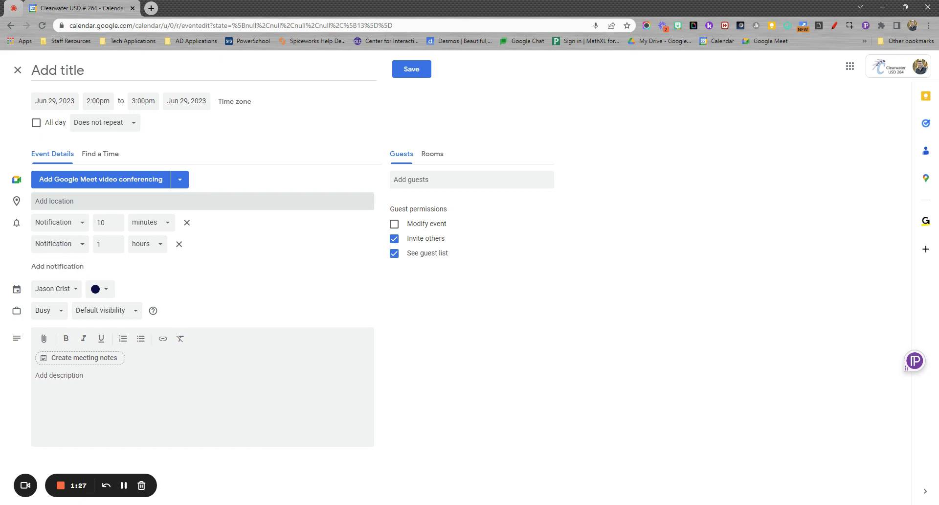
Step: Search 'walmart' and set the location to the West Kellogg Drive Walmart Supercenter, Wichita
{"action": "left_click", "coordinate": [74, 201]}
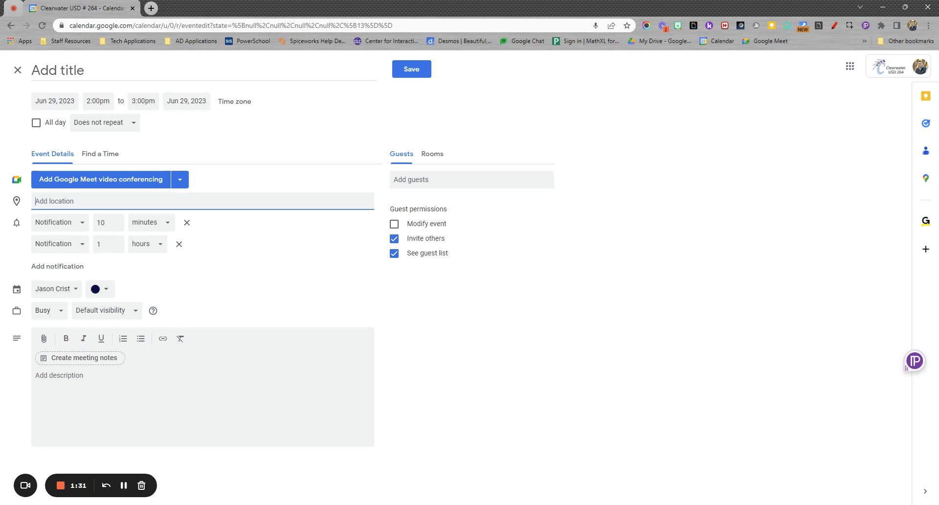
{"action": "type", "text": "walmart"}
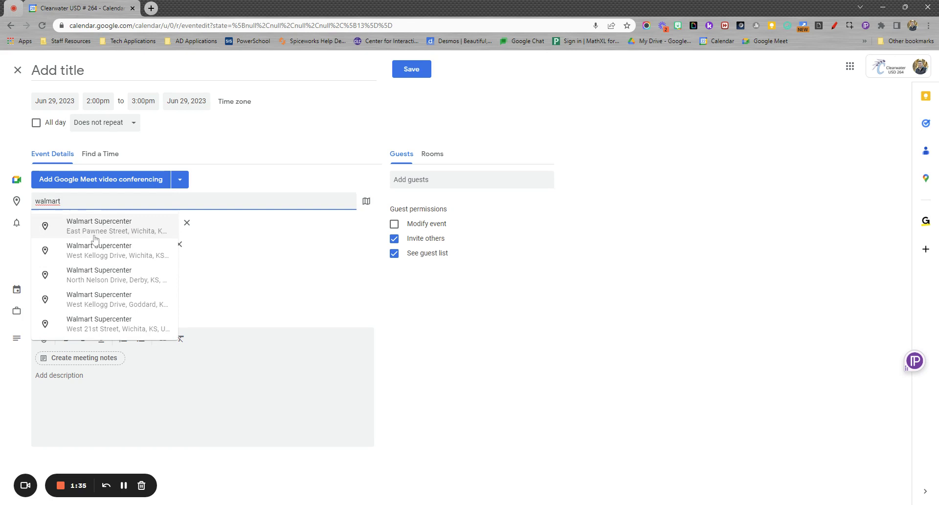
{"action": "left_click", "coordinate": [96, 253]}
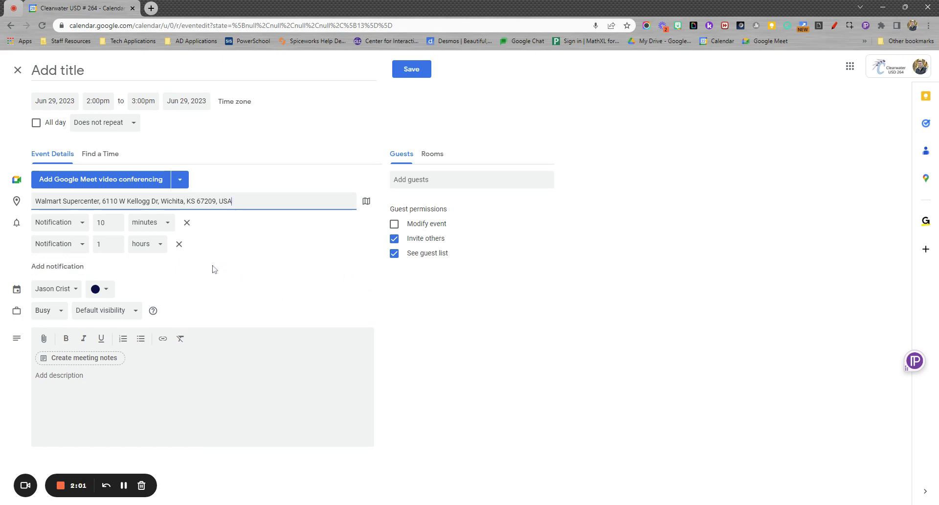
{"action": "left_click", "coordinate": [73, 291]}
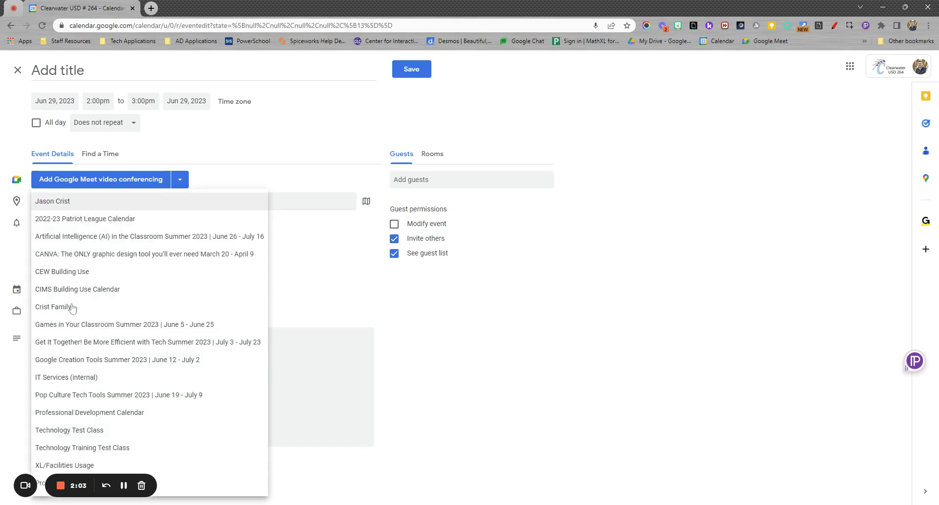
{"action": "left_click", "coordinate": [293, 297]}
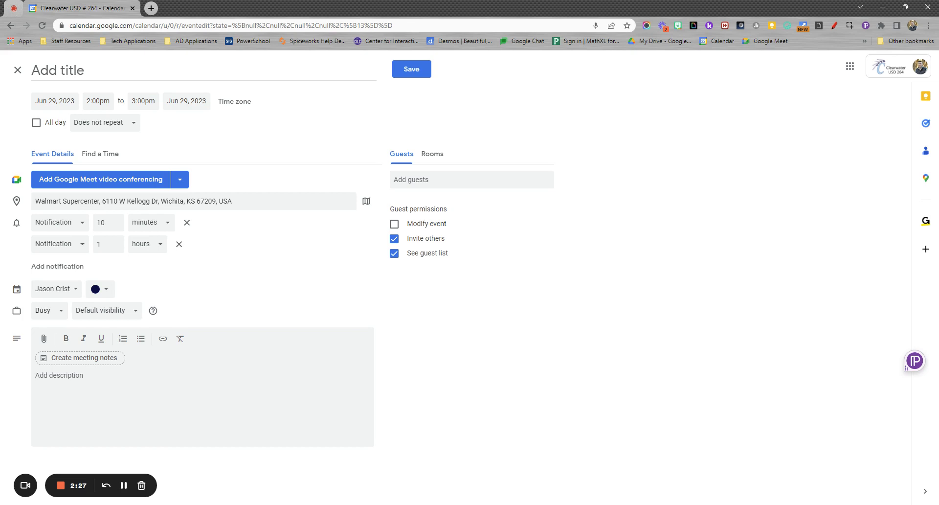
Step: Try Create meeting notes, then close the editor and discard the unsaved Jun 29 event
{"action": "left_click", "coordinate": [80, 360]}
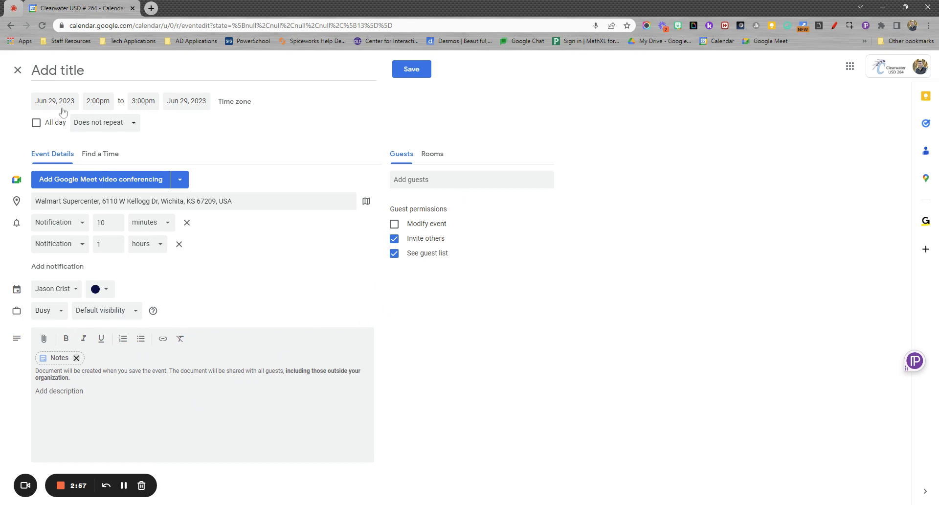
{"action": "left_click", "coordinate": [18, 70]}
{"action": "left_click", "coordinate": [508, 299]}
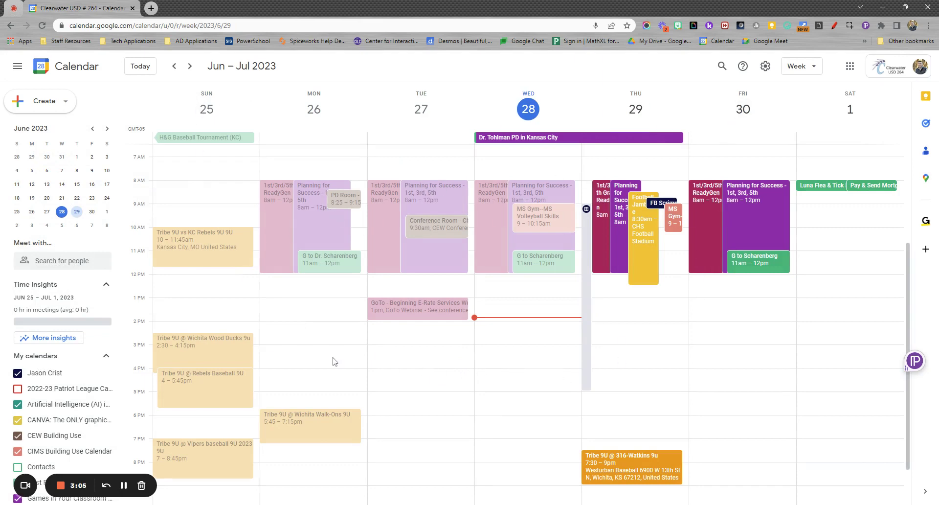
Step: Advance from Jun 25 – Jul 1 to the July 2–8, 2023 week and review it
{"action": "scroll", "coordinate": [60, 351], "scroll_direction": "down", "scroll_amount": 1}
{"action": "scroll", "coordinate": [61, 351], "scroll_direction": "down", "scroll_amount": 4}
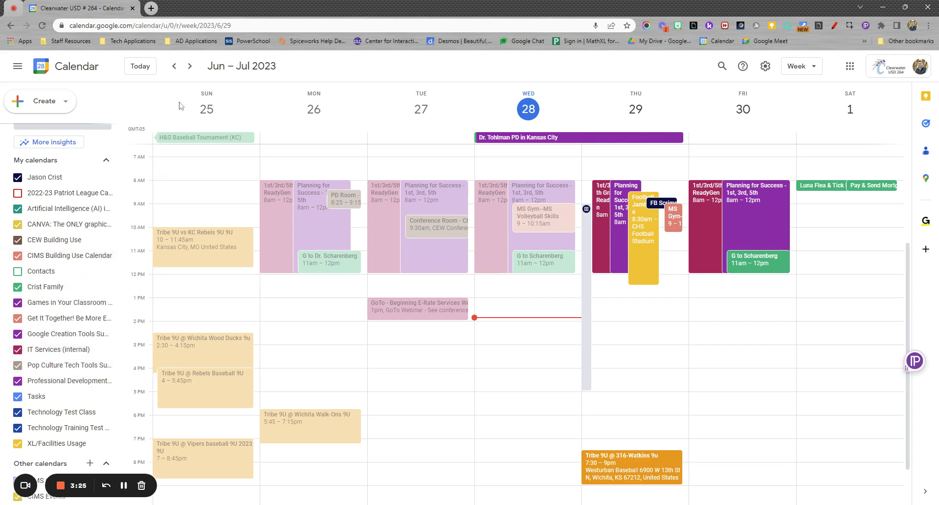
{"action": "left_click", "coordinate": [190, 67]}
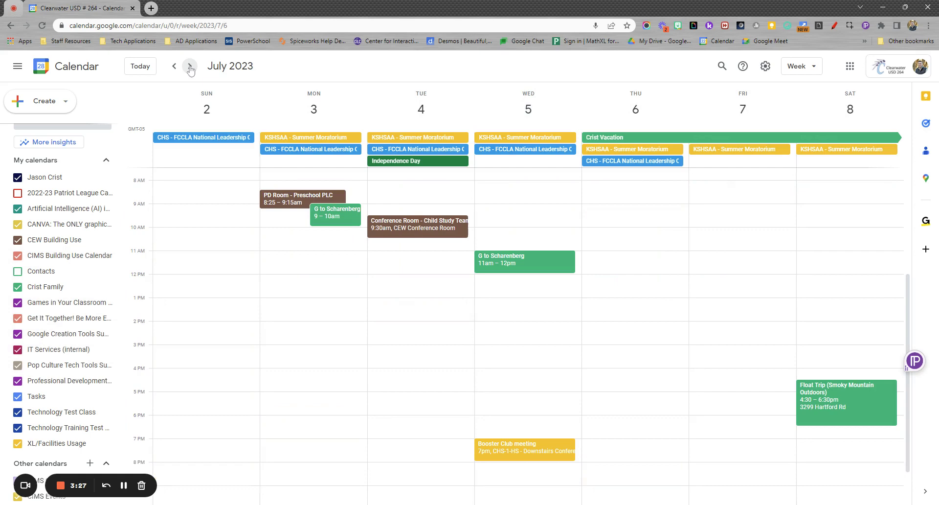
{"action": "scroll", "coordinate": [195, 281], "scroll_direction": "down", "scroll_amount": 1}
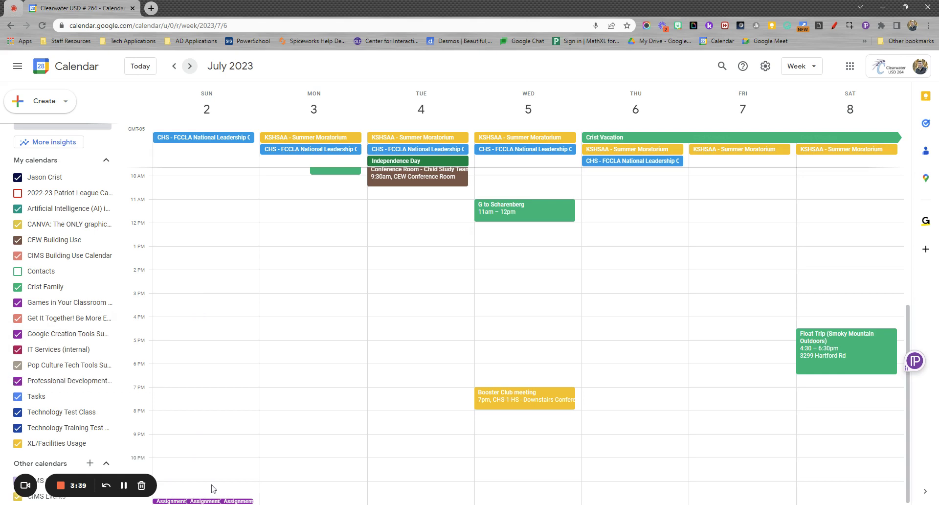
{"action": "scroll", "coordinate": [228, 373], "scroll_direction": "up", "scroll_amount": 5}
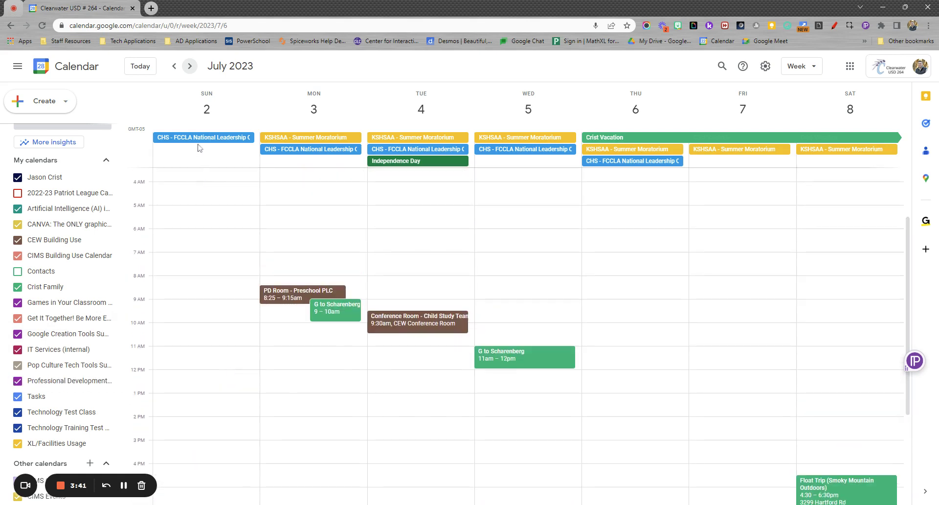
{"action": "left_click", "coordinate": [814, 68]}
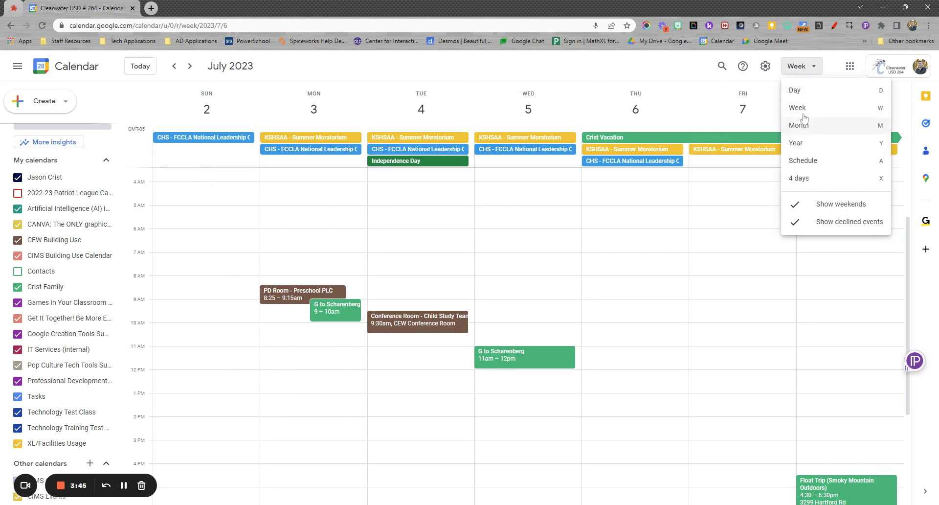
{"action": "left_click", "coordinate": [796, 126]}
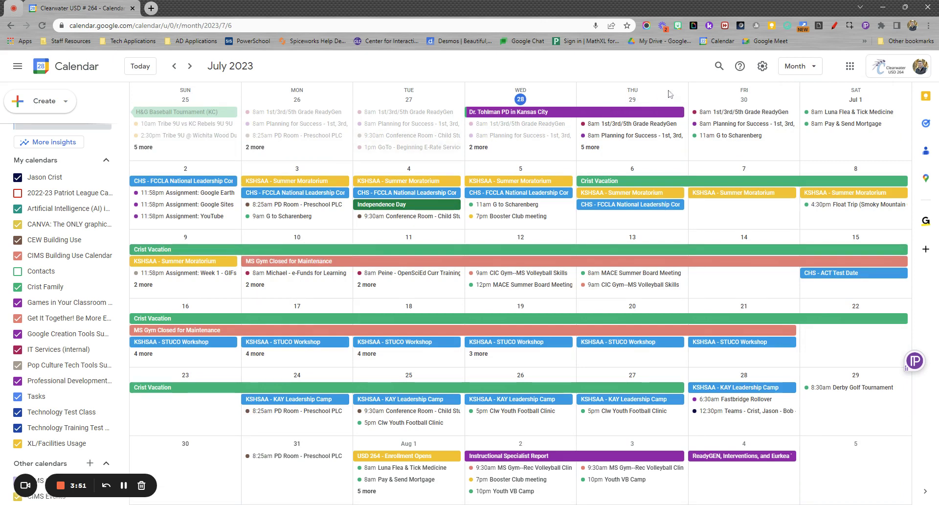
{"action": "left_click", "coordinate": [807, 69]}
{"action": "left_click", "coordinate": [808, 92]}
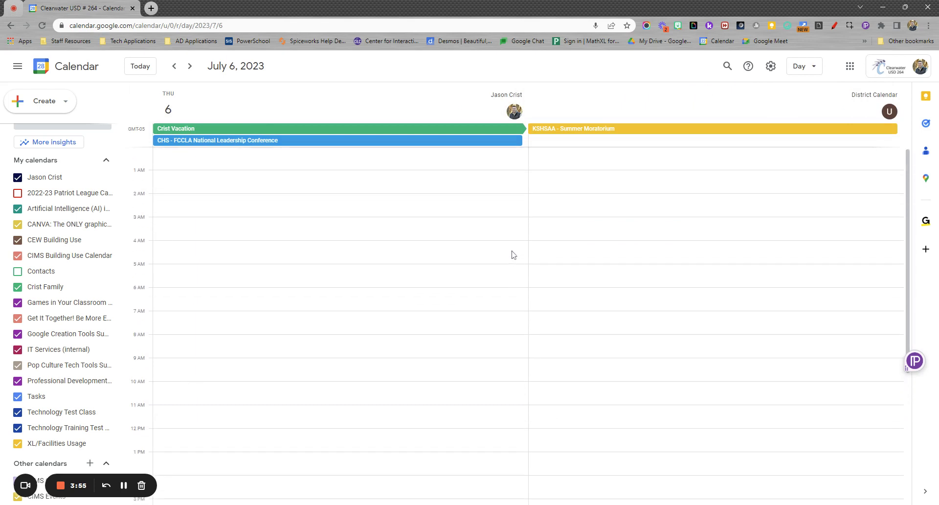
{"action": "left_click", "coordinate": [808, 68]}
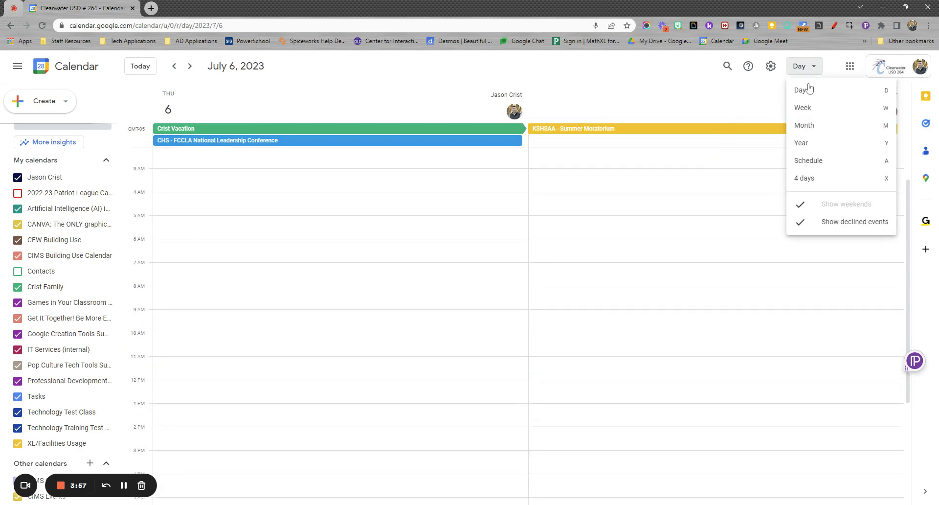
{"action": "left_click", "coordinate": [803, 108]}
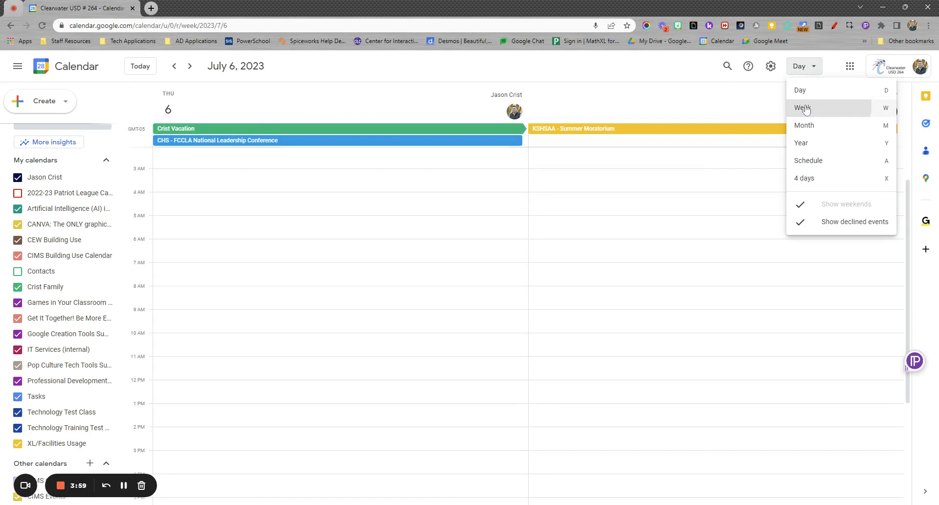
{"action": "scroll", "coordinate": [244, 264], "scroll_direction": "up", "scroll_amount": 2}
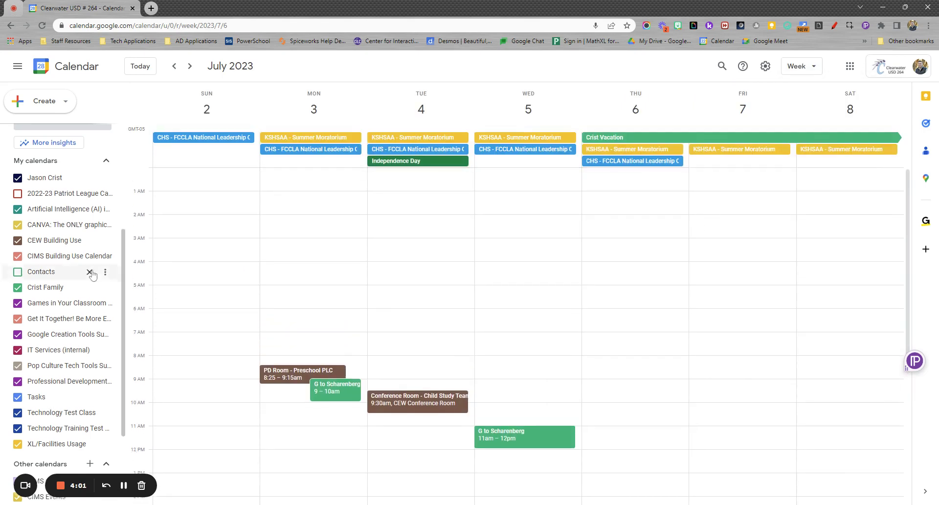
{"action": "scroll", "coordinate": [69, 313], "scroll_direction": "up", "scroll_amount": 4}
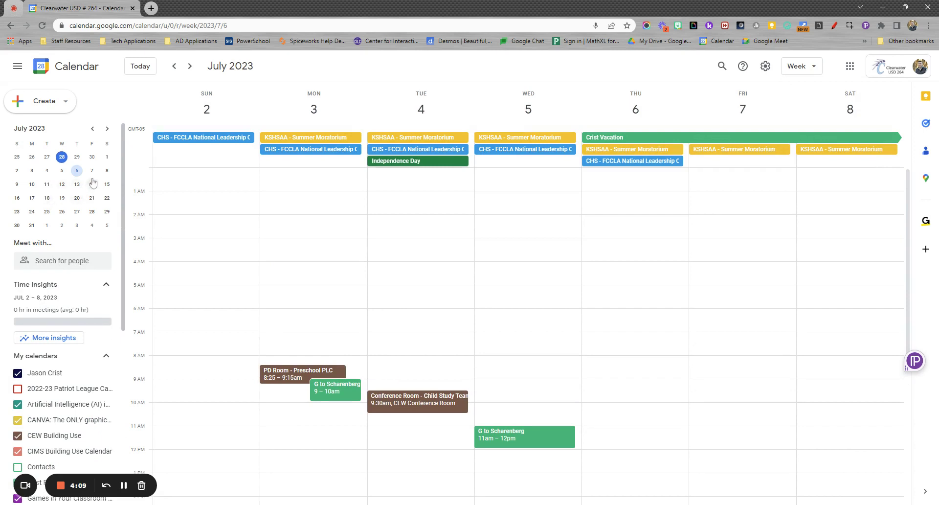
Step: Preview July 7–9 and July 9–22 via mini-calendar drags, then return to Week view
{"action": "left_click_drag", "start_coordinate": [92, 174], "coordinate": [18, 189]}
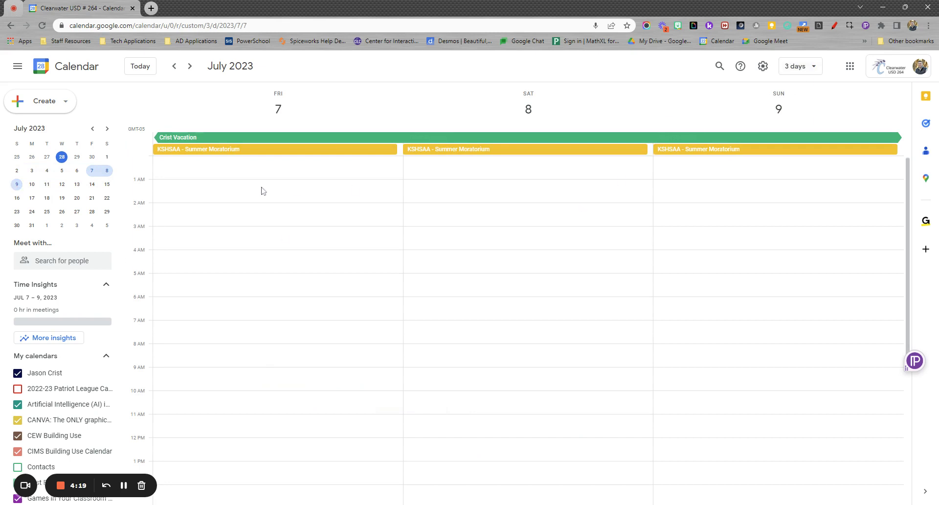
{"action": "left_click_drag", "start_coordinate": [17, 184], "coordinate": [110, 201]}
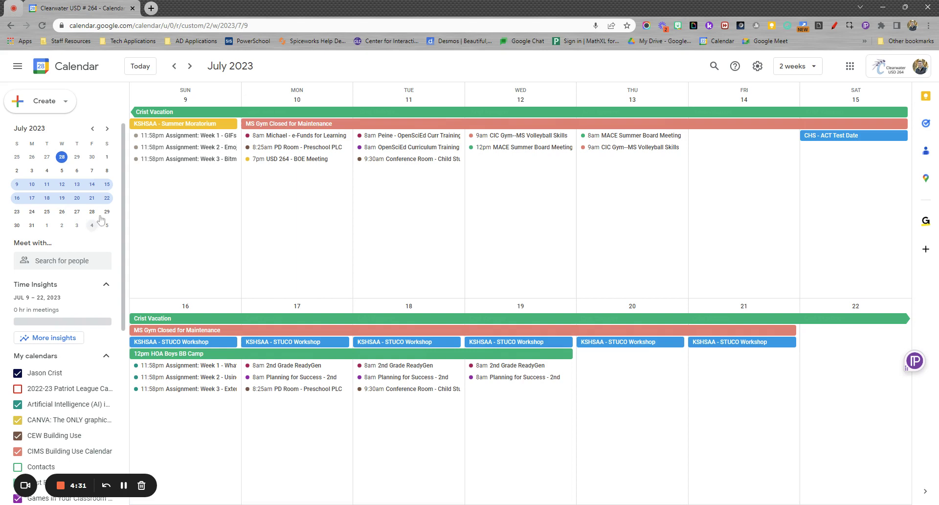
{"action": "left_click", "coordinate": [815, 70]}
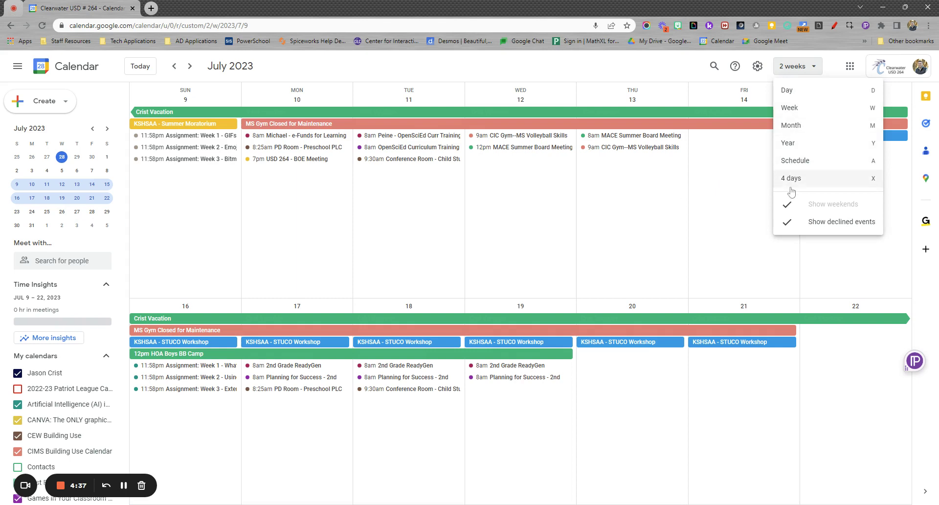
{"action": "left_click", "coordinate": [790, 110]}
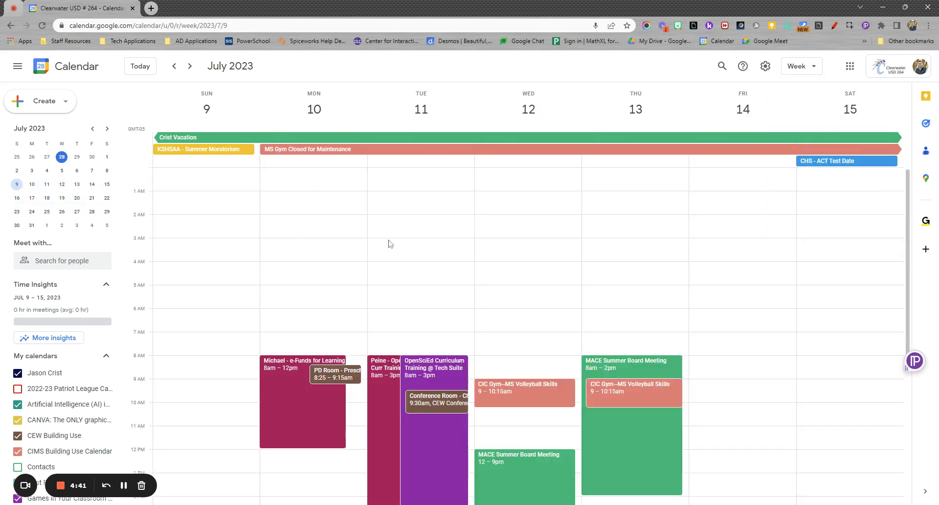